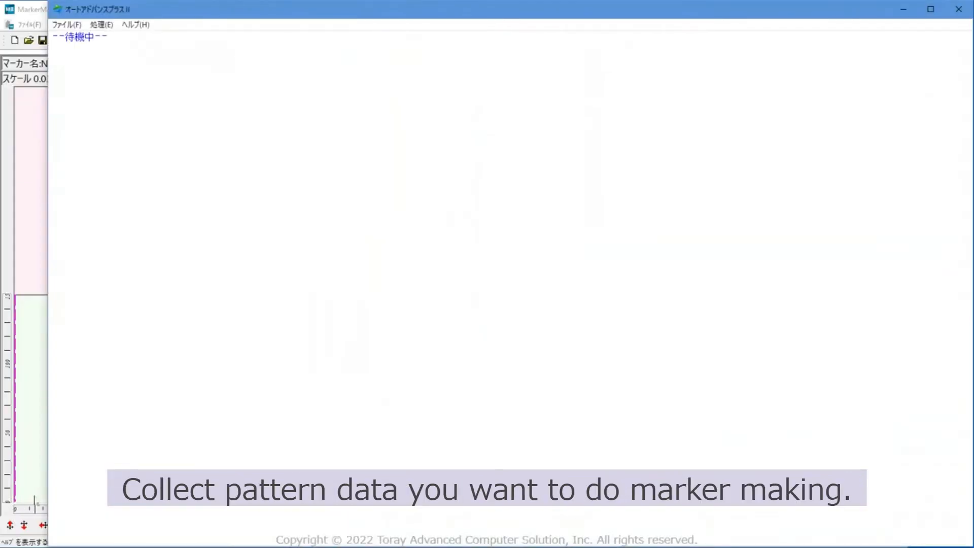
Run Auto Advance Plus II on the current marker ジャケット-001-表地 with all pieces and the default conditions
left_click(35, 503)
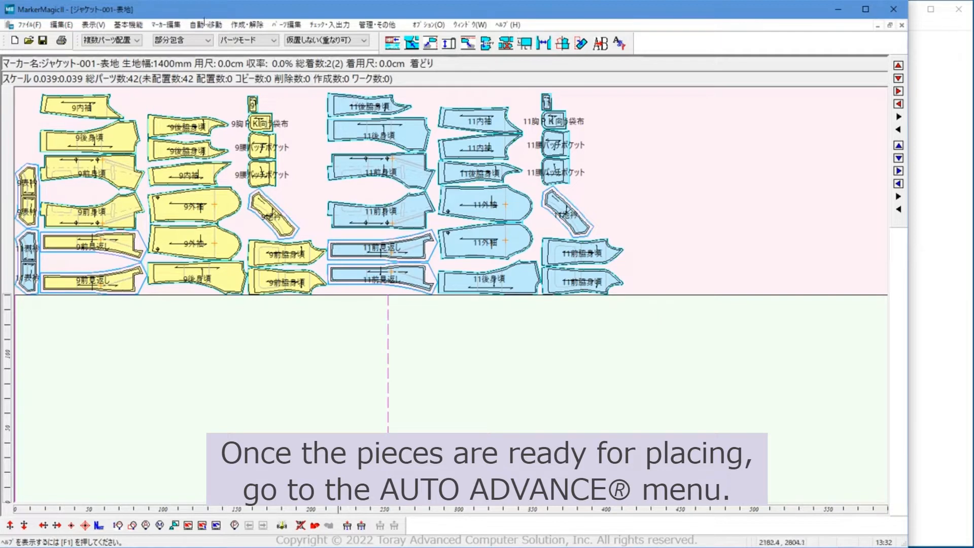
left_click(205, 24)
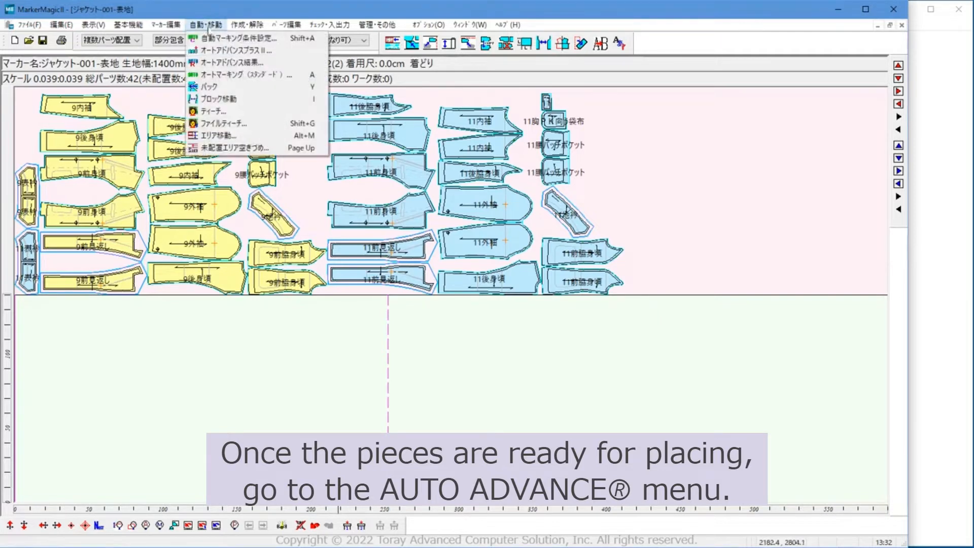
left_click(218, 51)
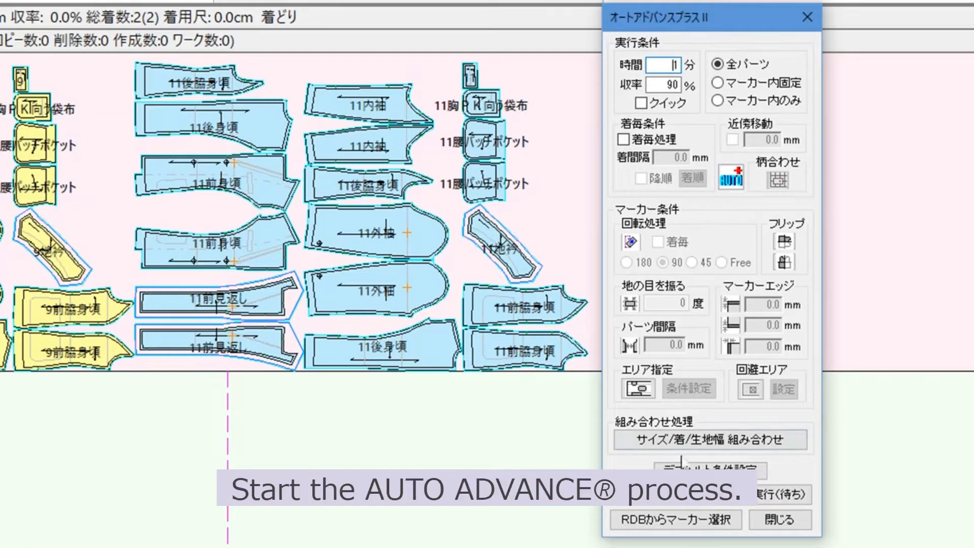
left_click(678, 494)
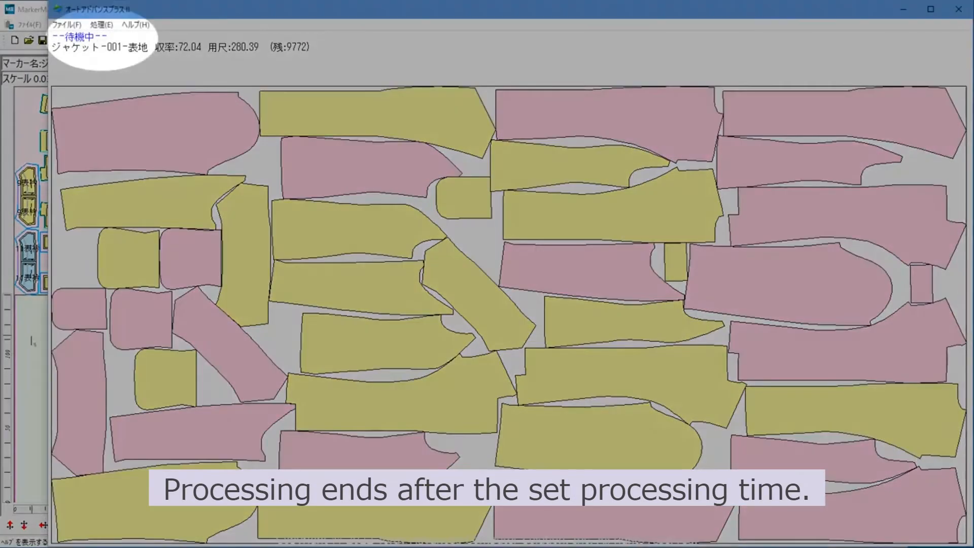
Load the finished Auto Advance result for ジャケット-001-表地 into the marker and close the result list
left_click(41, 427)
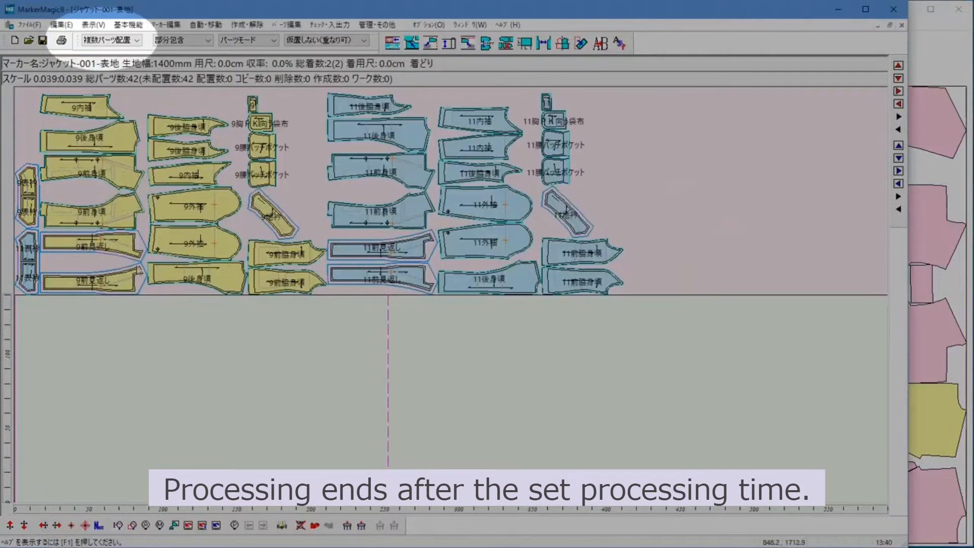
left_click(206, 24)
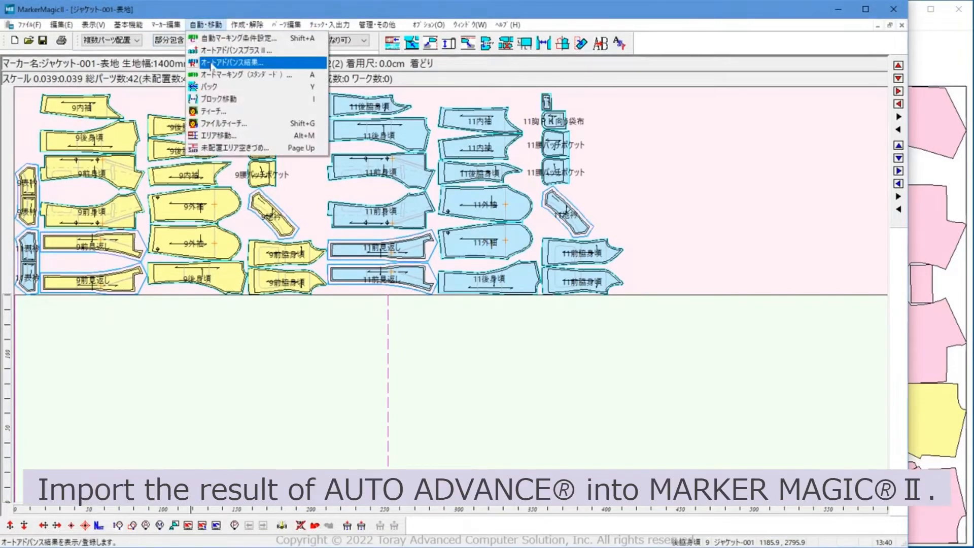
left_click(259, 63)
left_click(249, 95)
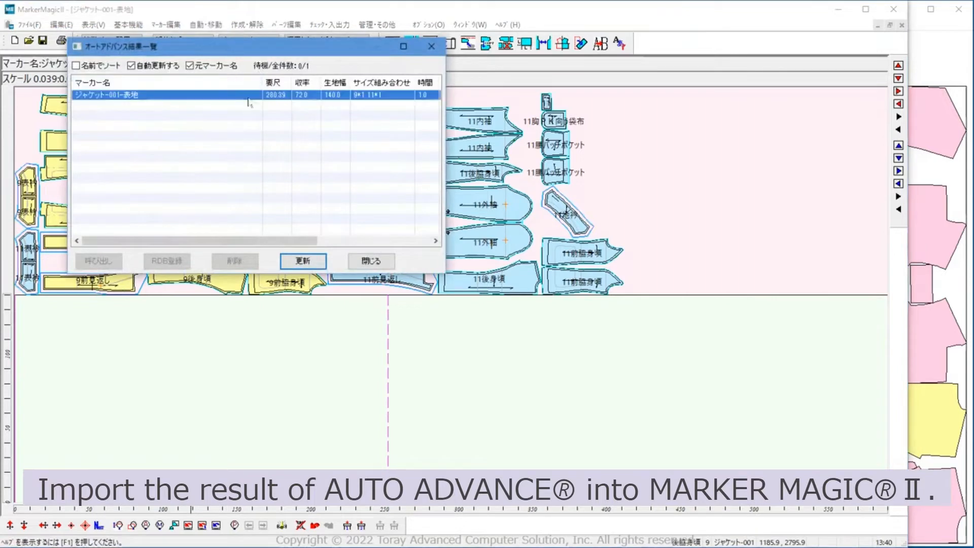
left_click(115, 262)
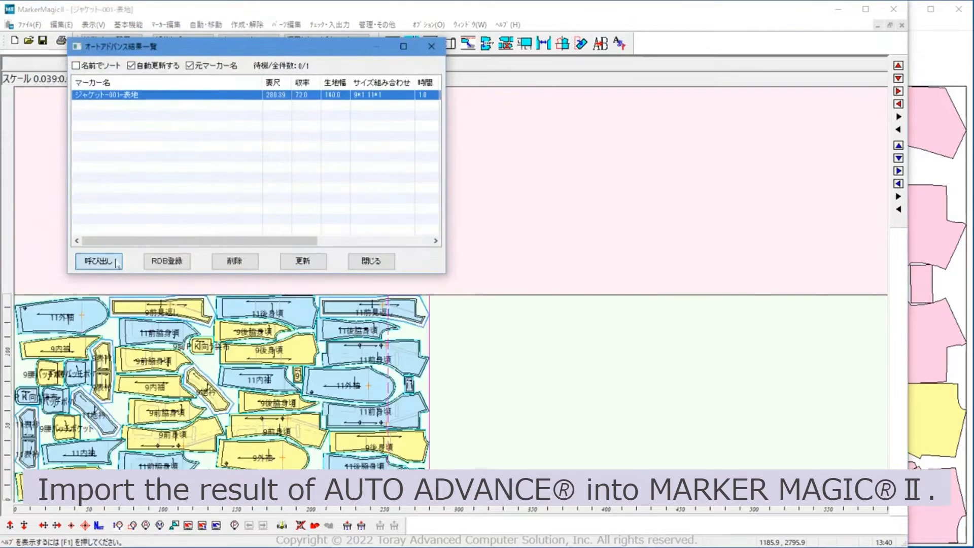
left_click(380, 263)
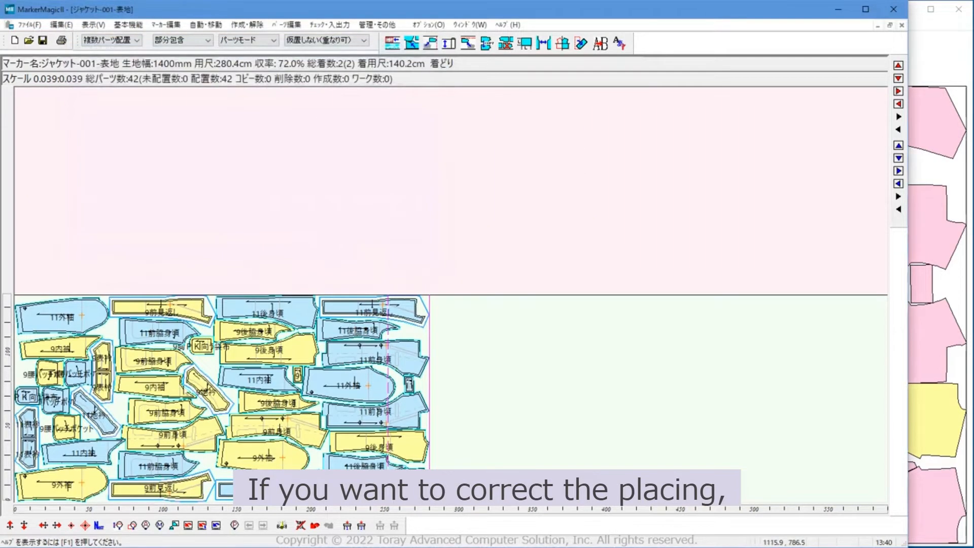
Move the size 9 patch pocket piece out of the layout onto the empty fabric area beyond the marker's end
left_click(53, 428)
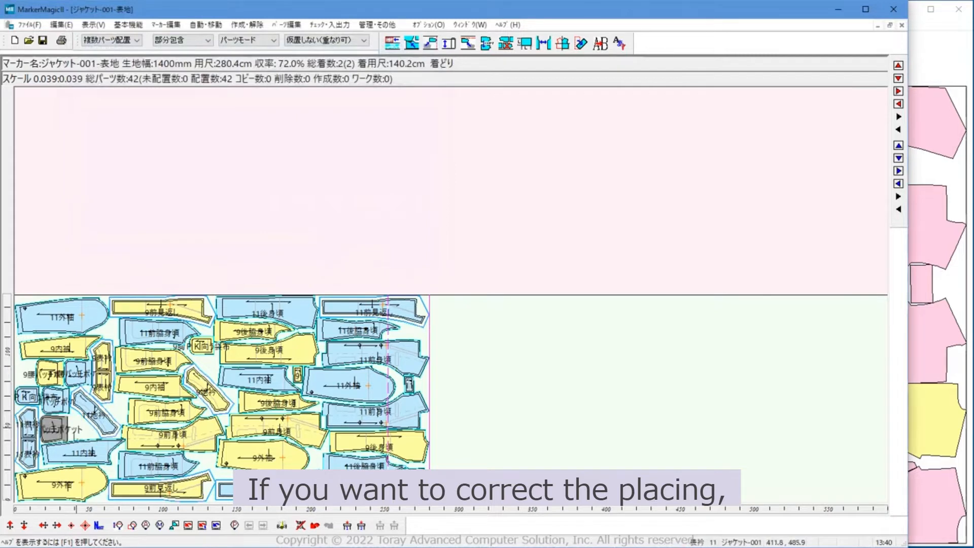
left_click(477, 385)
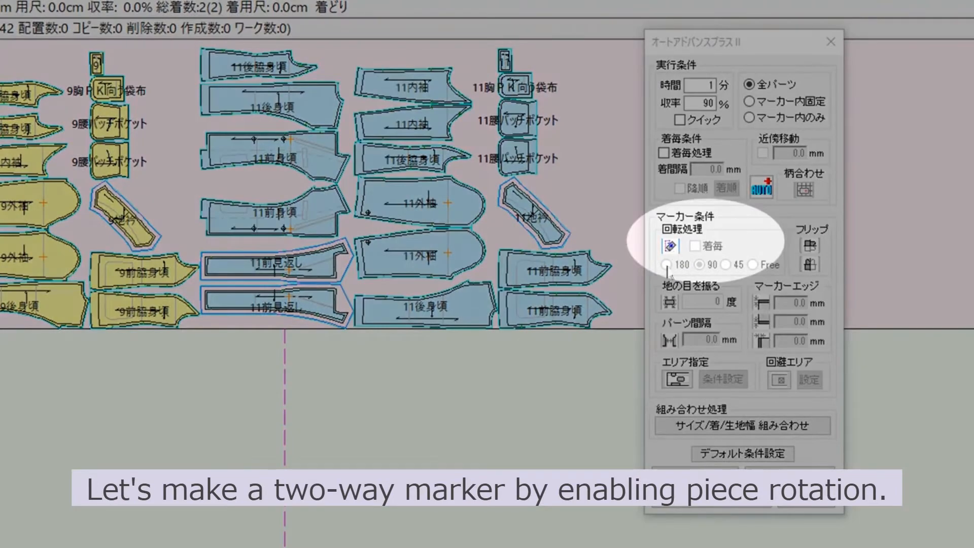
Enable piece rotation with an angle of 180 degrees in the Auto Advance conditions and run the process
left_click(669, 247)
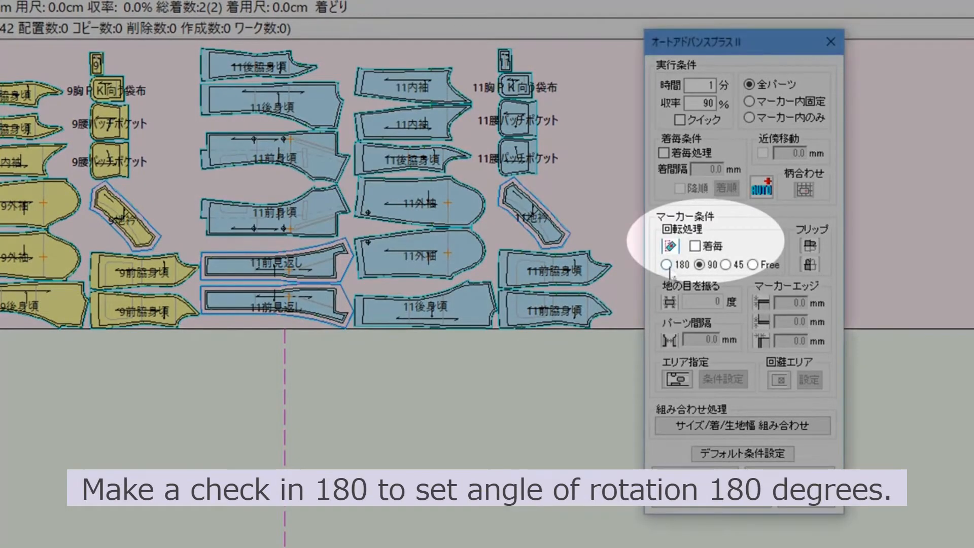
left_click(666, 264)
left_click(927, 545)
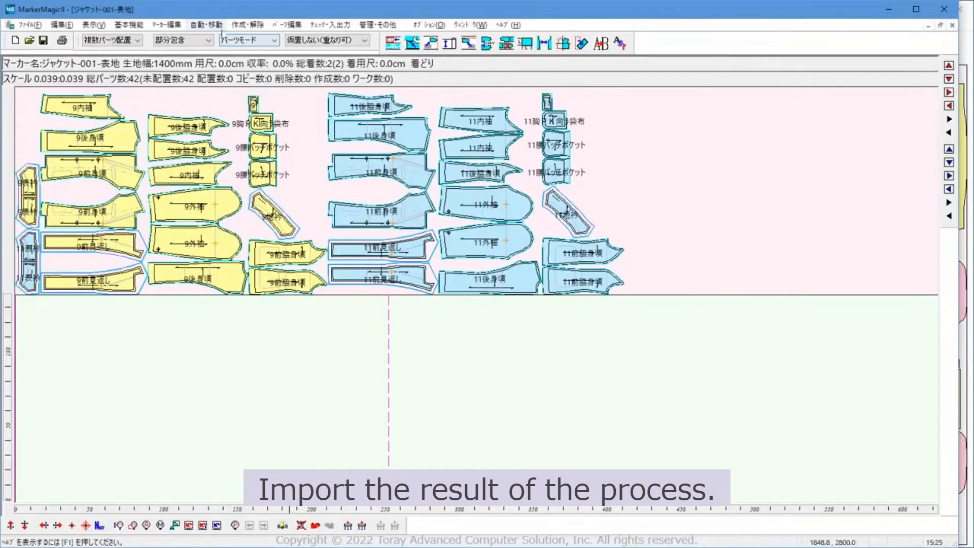
Load the second Auto Advance result, with length 274.96, into the marker and close the result list
left_click(208, 24)
left_click(223, 49)
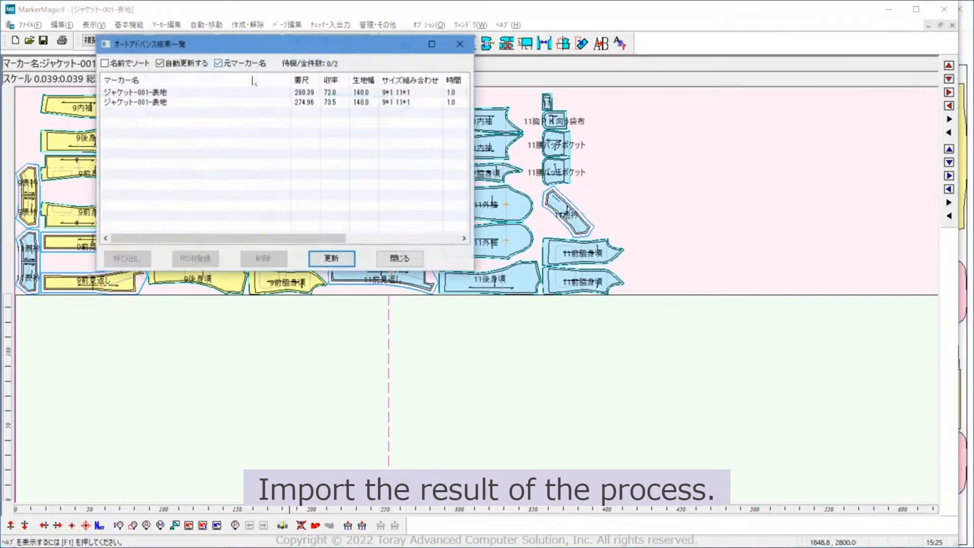
left_click(269, 103)
left_click(146, 262)
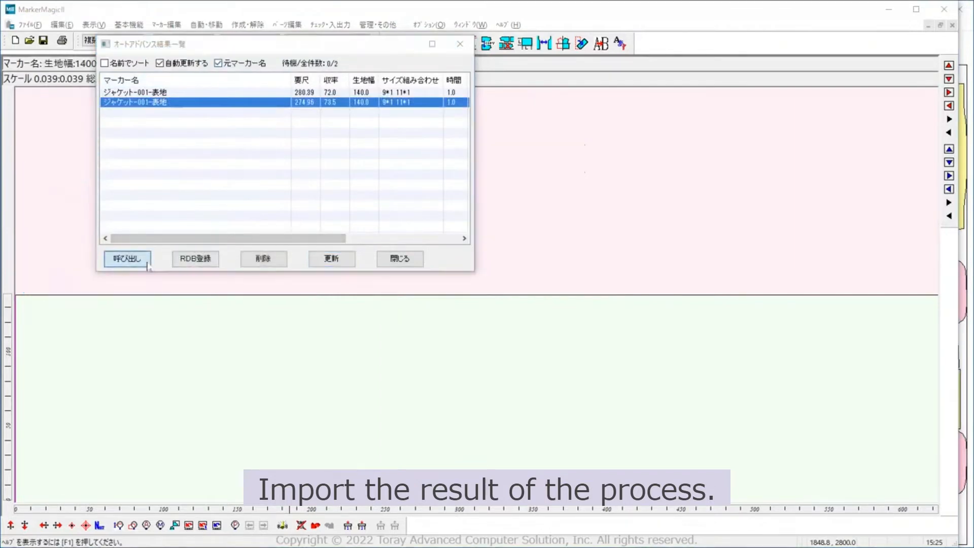
left_click(400, 258)
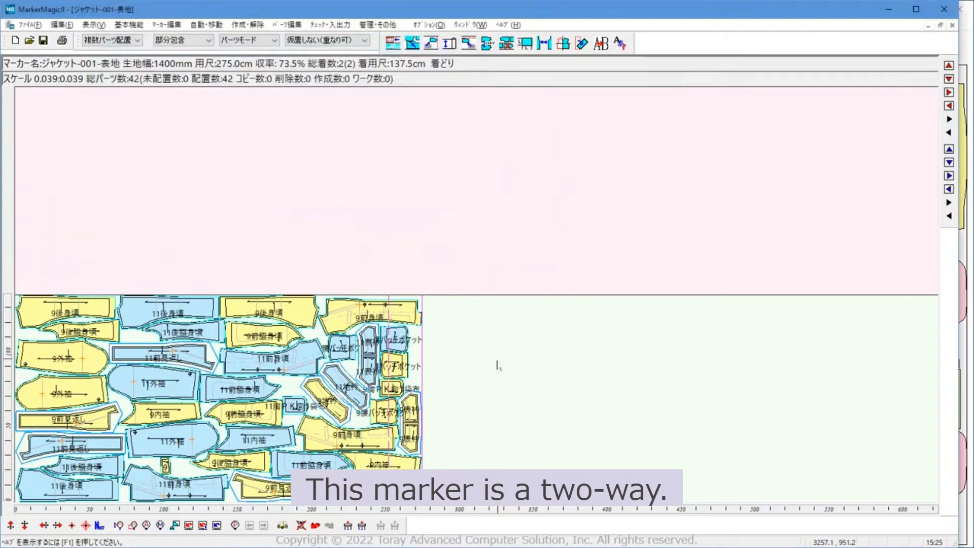
Enable 180-degree rotation on a per-bundle basis (着毎) and run Auto Advance on the current marker
scroll(498, 365, "up", 1)
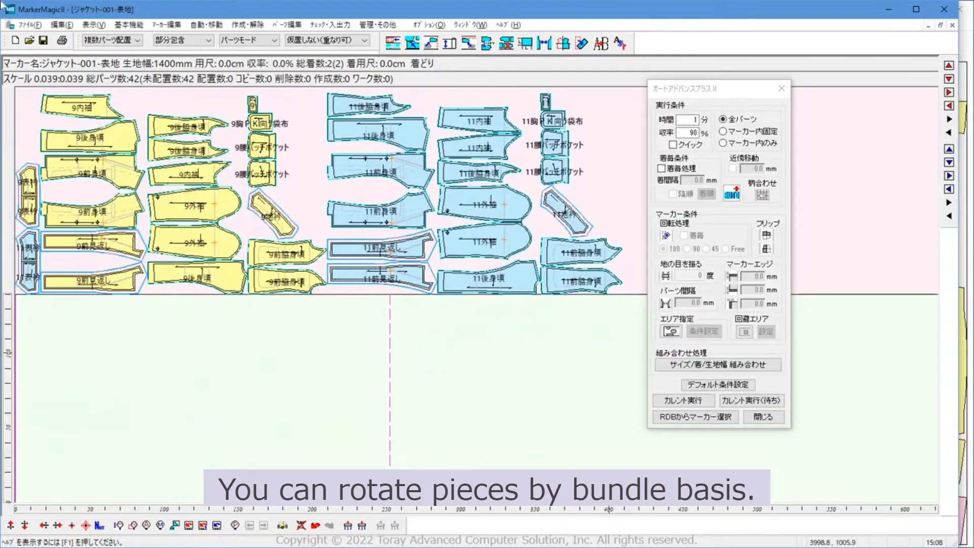
left_click(666, 235)
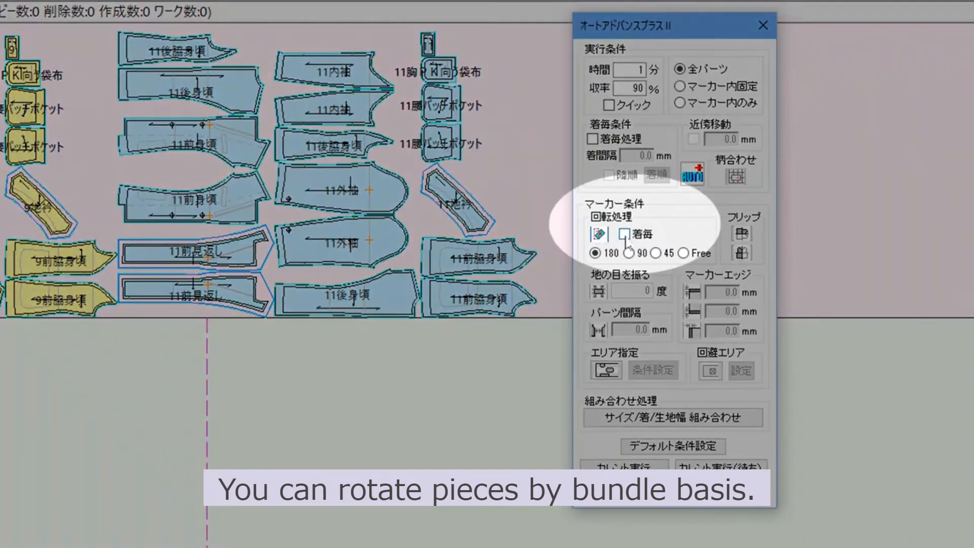
left_click(625, 235)
left_click(625, 470)
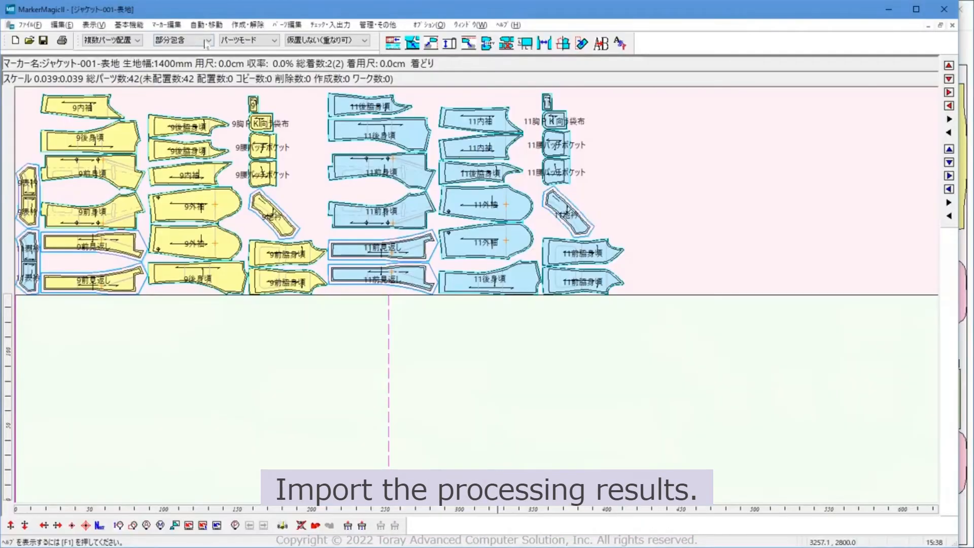
Load the third Auto Advance result, with length 276.62, into the marker and close the result list
left_click(206, 24)
left_click(209, 62)
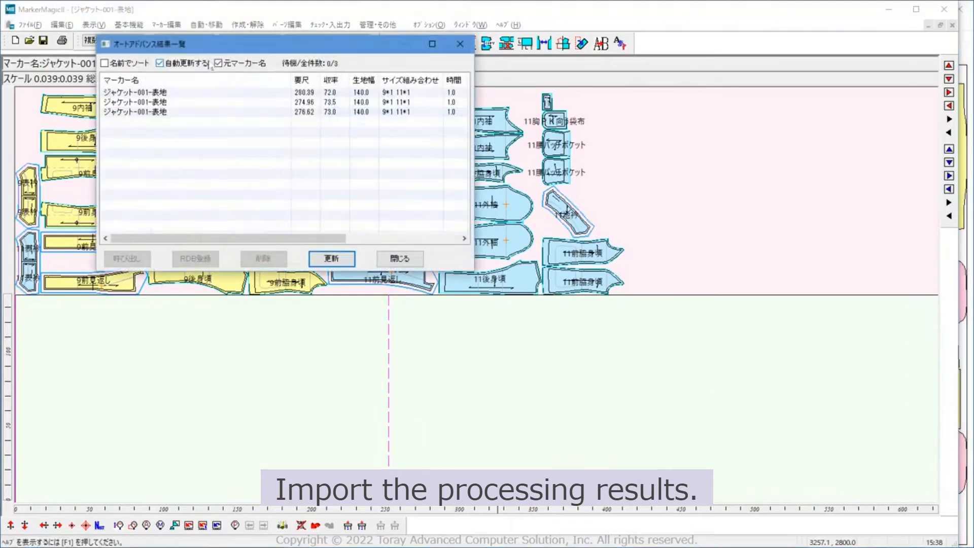
left_click(203, 112)
left_click(118, 259)
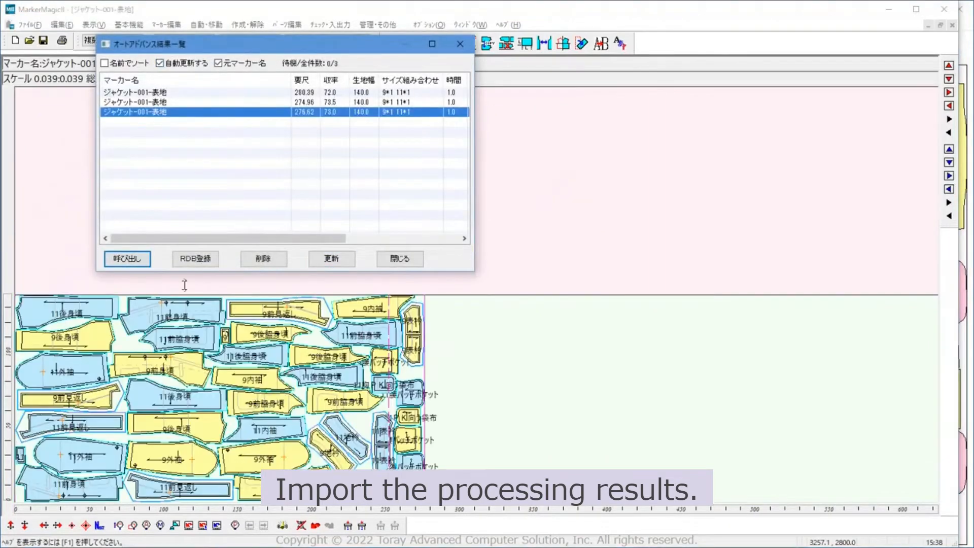
left_click(400, 259)
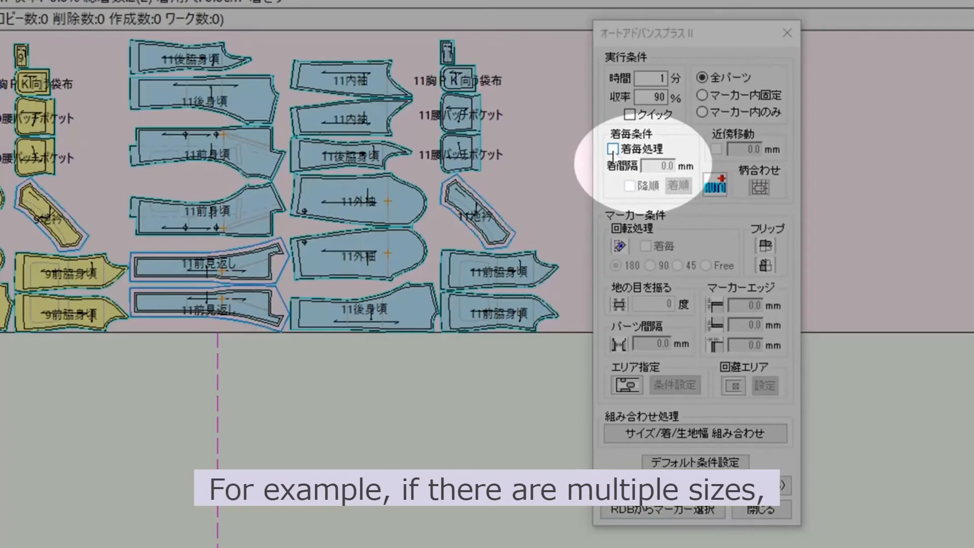
Enable per-bundle processing (着毎処理) and set the bundle order to size 11 first and size 9 second
left_click(612, 150)
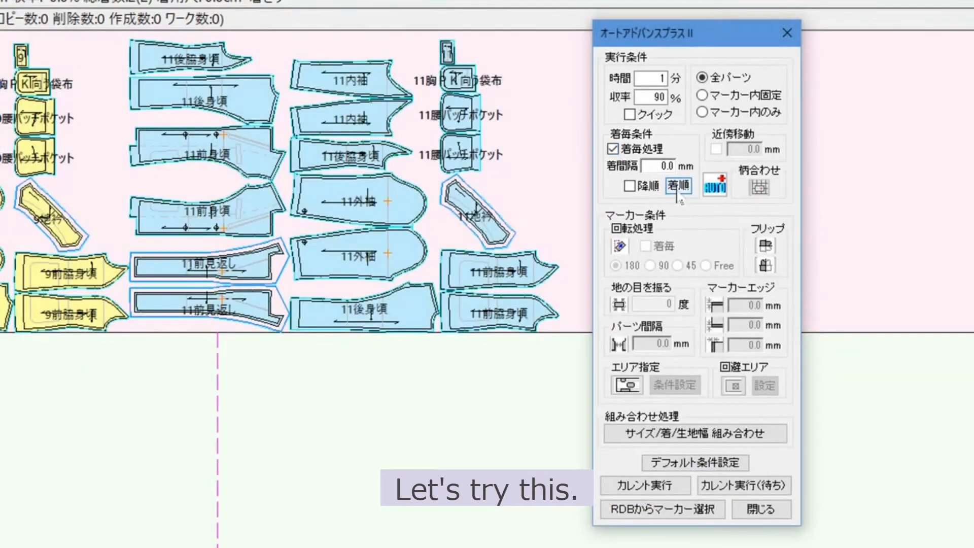
left_click(679, 187)
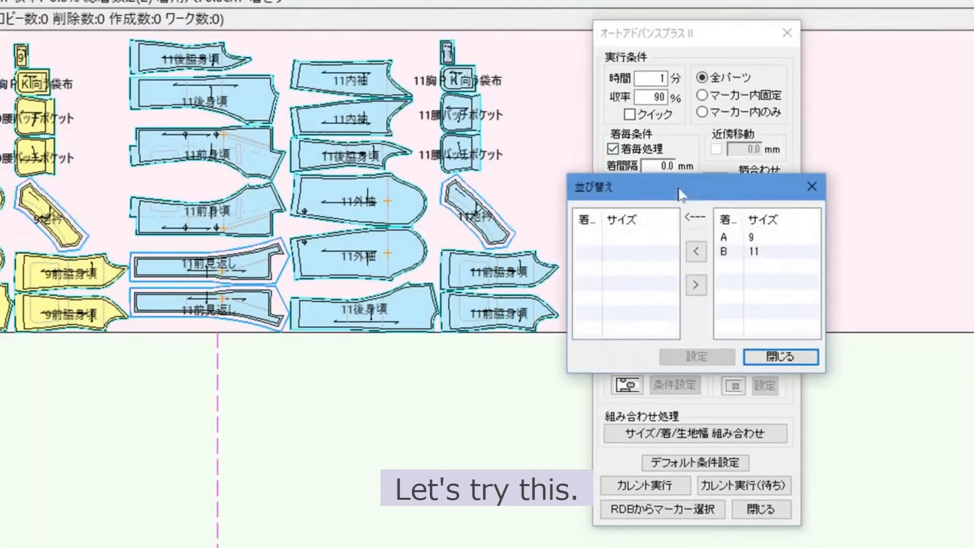
left_click(745, 252)
left_click(702, 254)
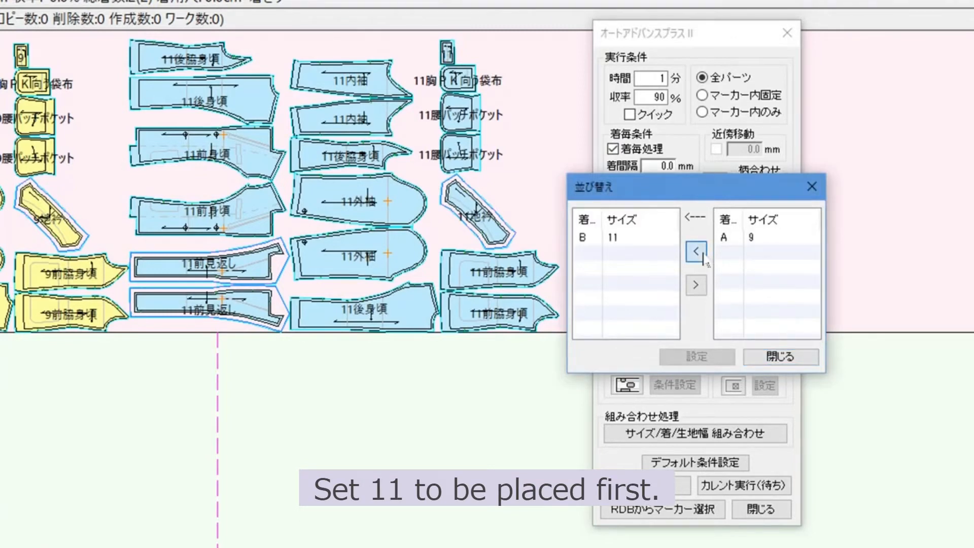
left_click(732, 238)
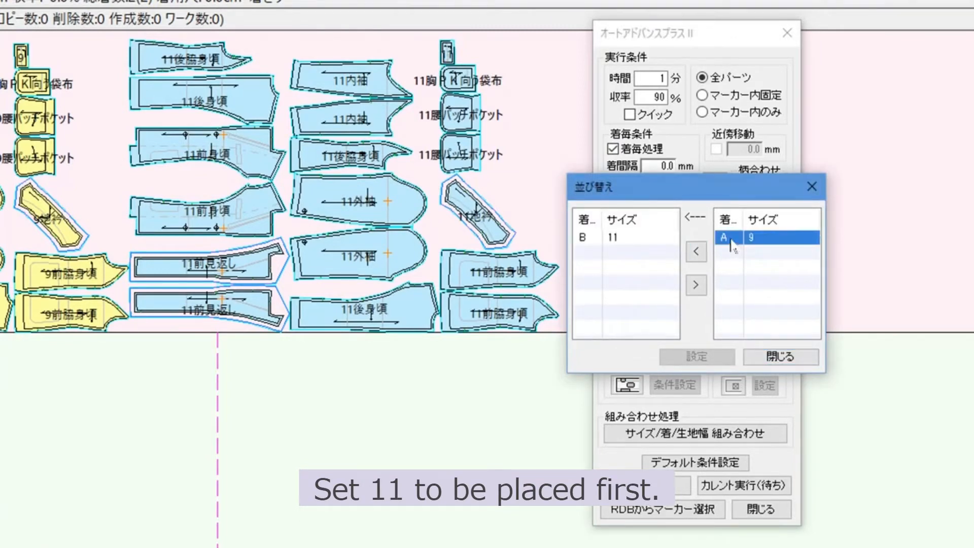
left_click(698, 252)
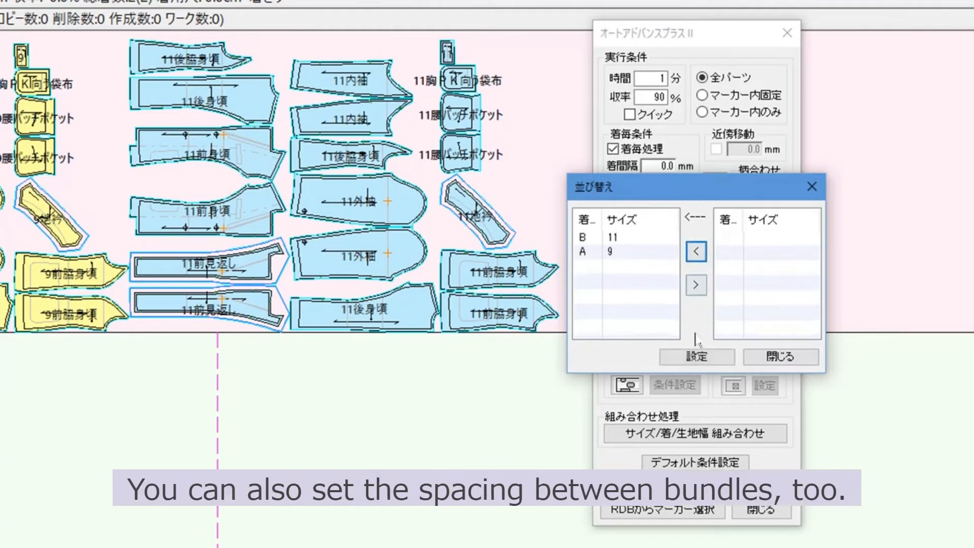
left_click(698, 358)
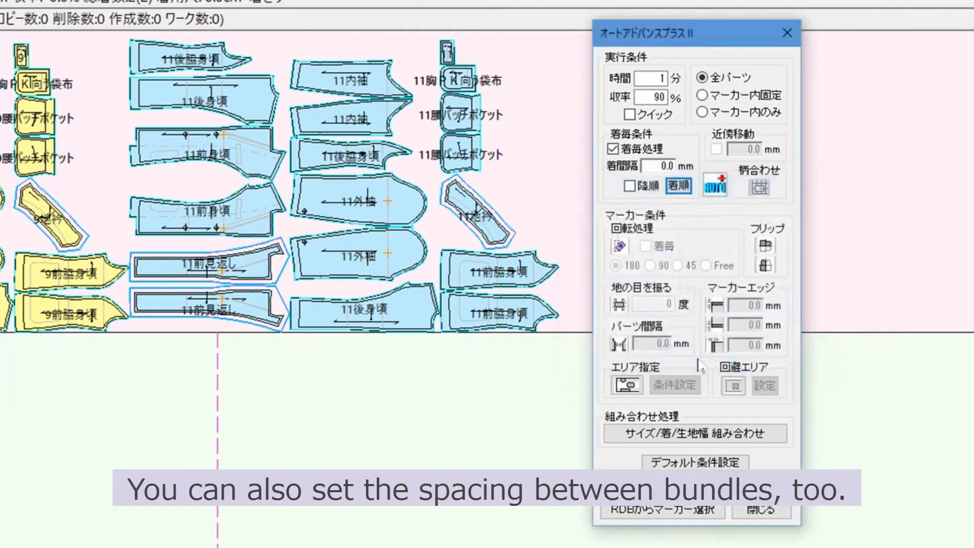
Set the spacing between bundles to 50 mm and run Auto Advance on the current marker
left_click_drag(653, 168, 680, 168)
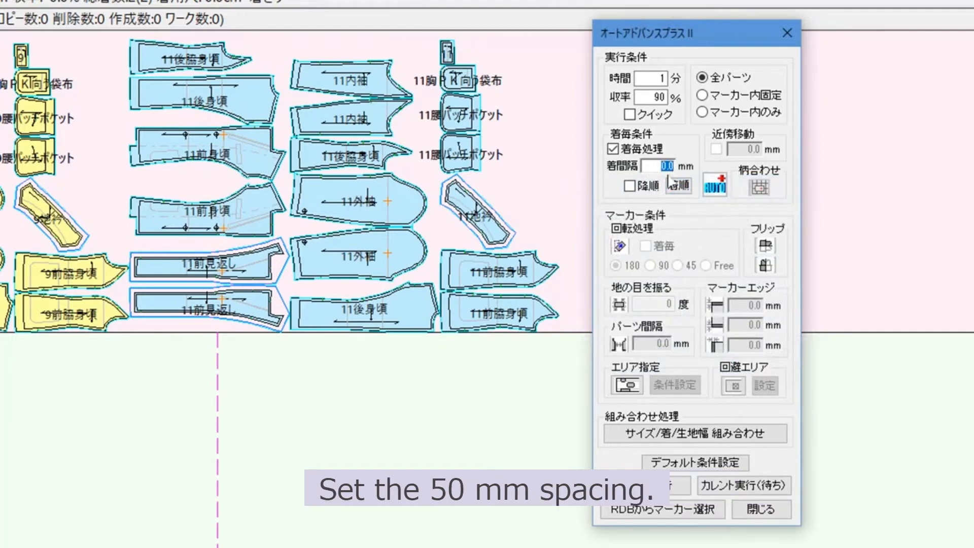
type("50")
left_click(679, 486)
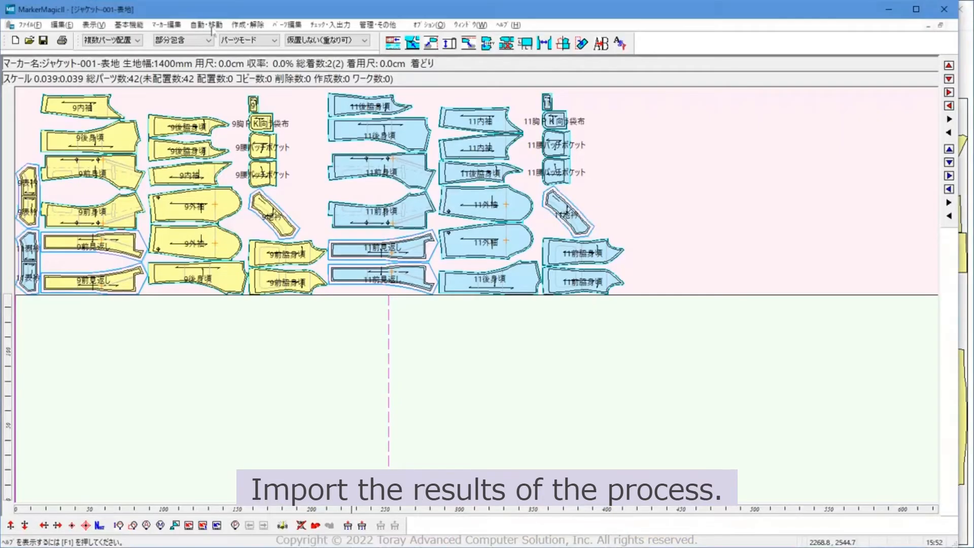
Load the fourth Auto Advance result, with length 297.64, into the marker and close the result list
left_click(199, 24)
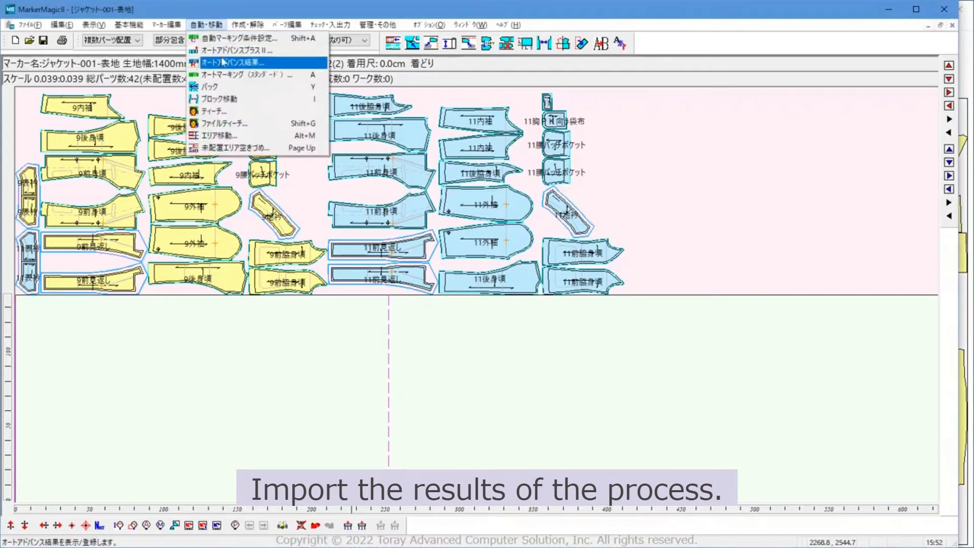
left_click(238, 63)
left_click(269, 122)
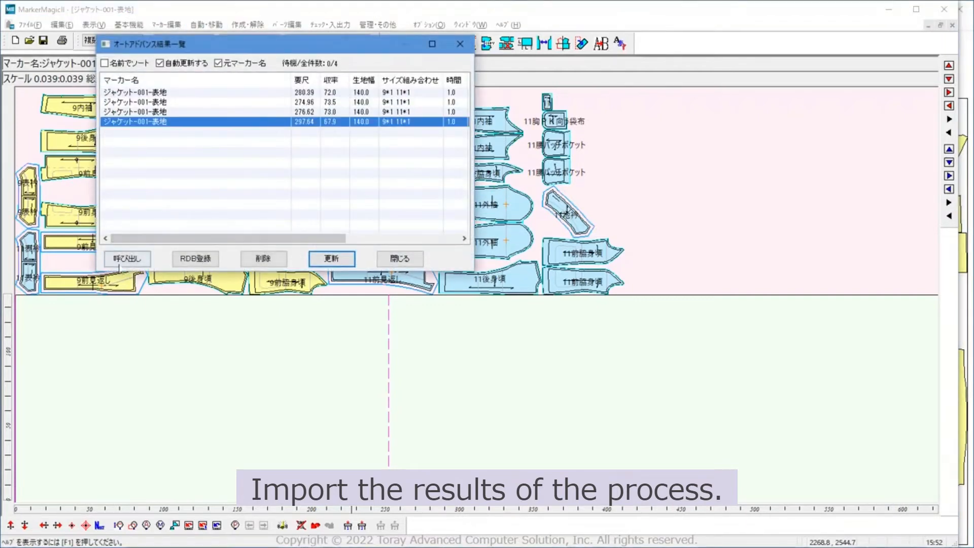
left_click(118, 259)
left_click(397, 259)
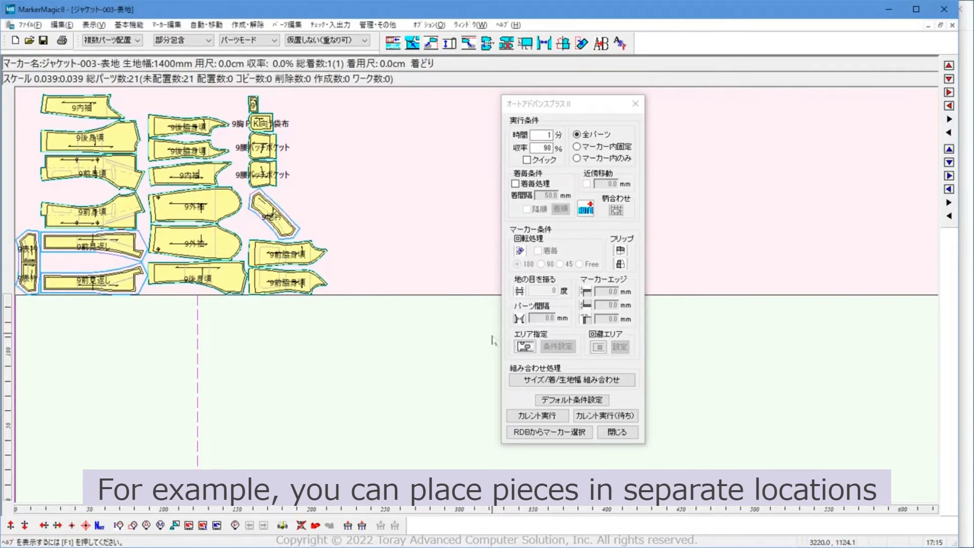
Enable area specification and align one front piece (前身頃) to the upper limit and the other to the lower limit, applying the settings
left_click(525, 347)
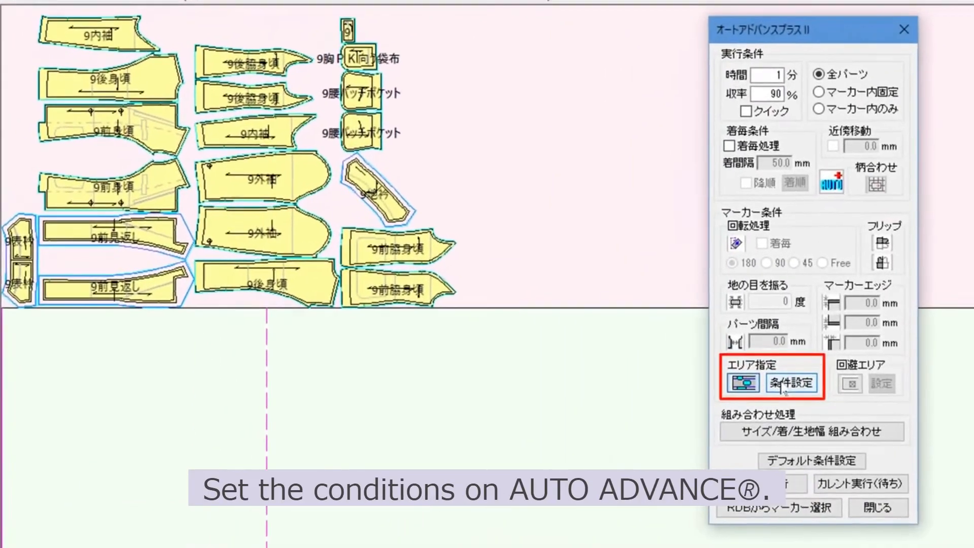
left_click(782, 385)
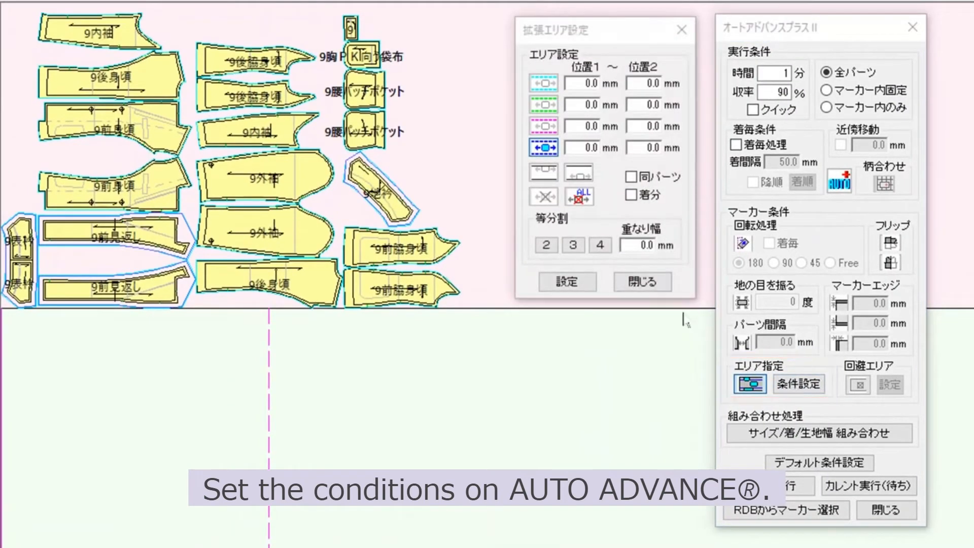
left_click(552, 178)
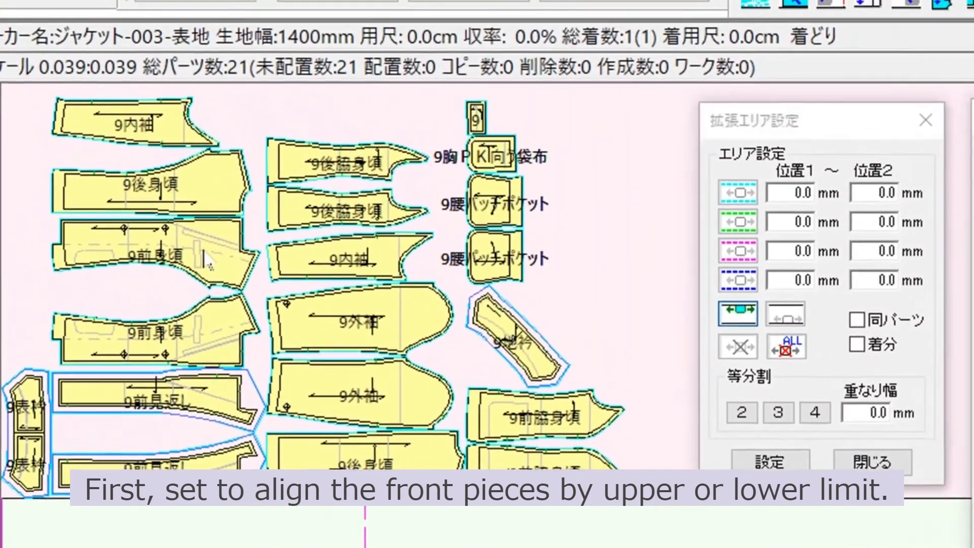
left_click(173, 176)
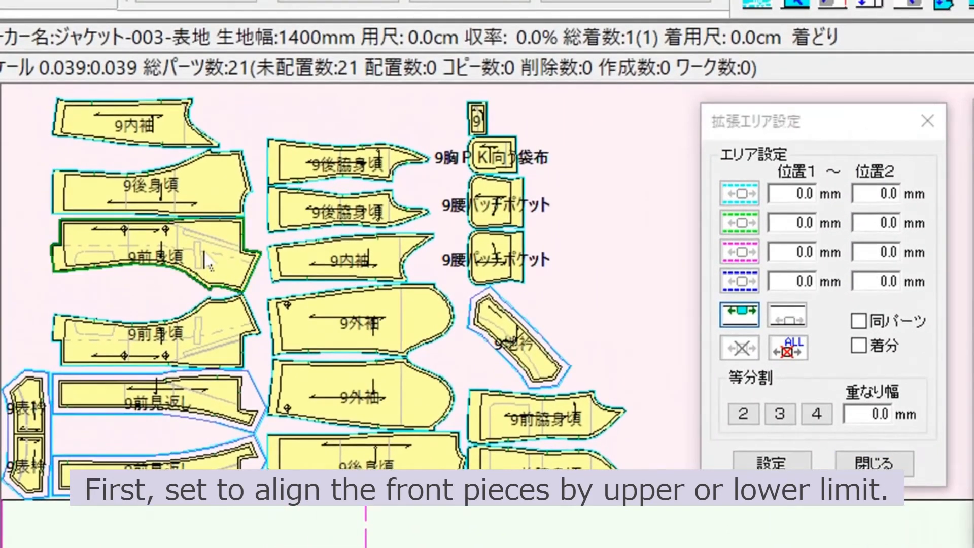
left_click(787, 315)
left_click(208, 335)
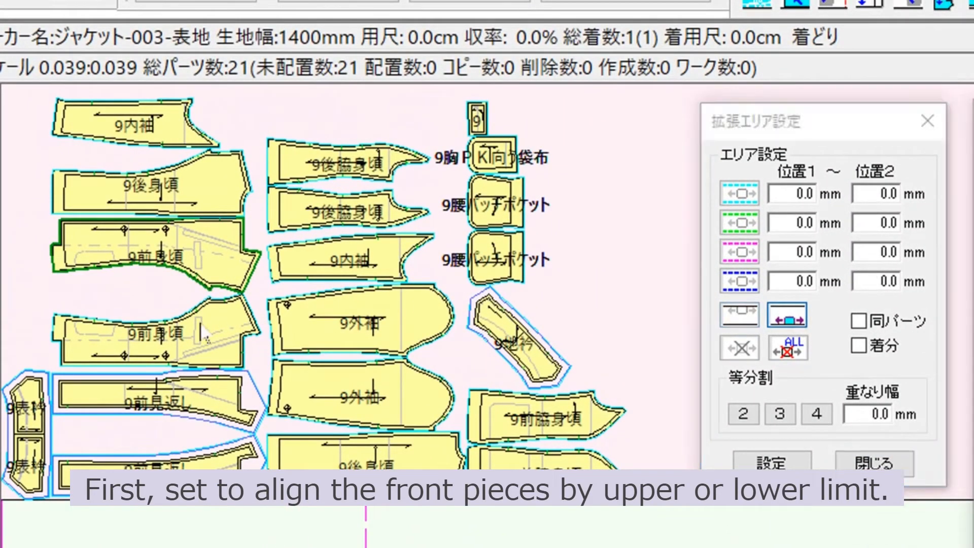
left_click(772, 471)
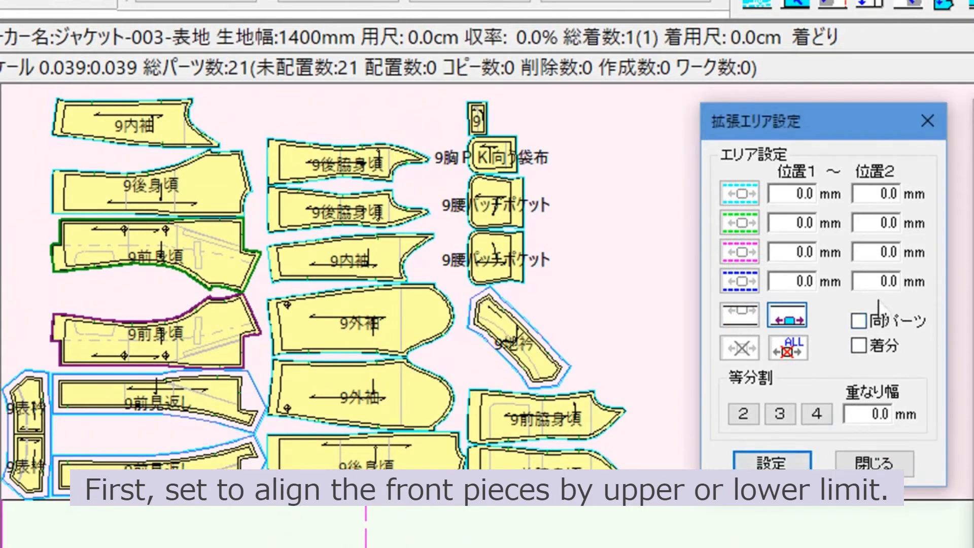
Define the blue placing area as 100 to 700 mm and the pink area as 600 to 1300 mm, and apply them
left_click_drag(878, 283, 913, 283)
type("100")
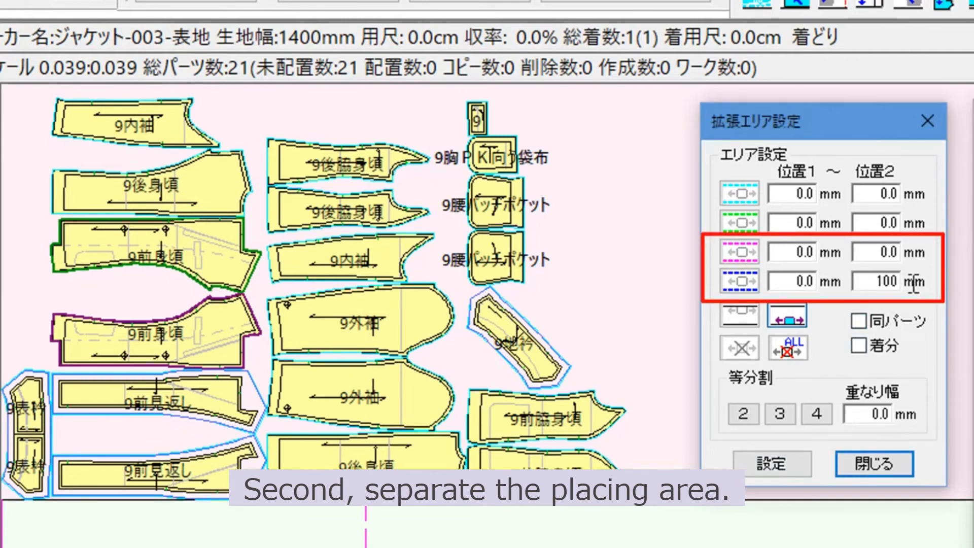
key("Tab")
type("700")
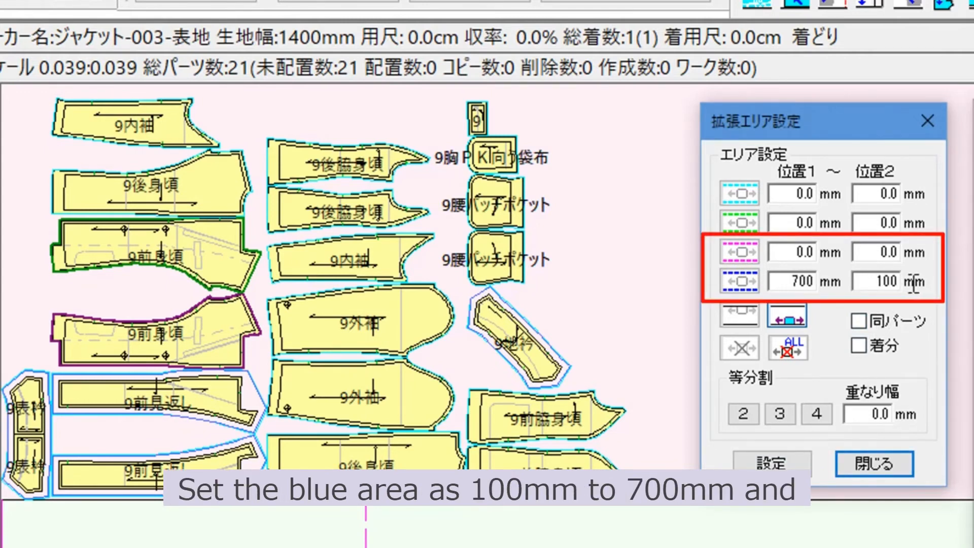
key("Tab")
type("600")
key("Tab")
type("1300")
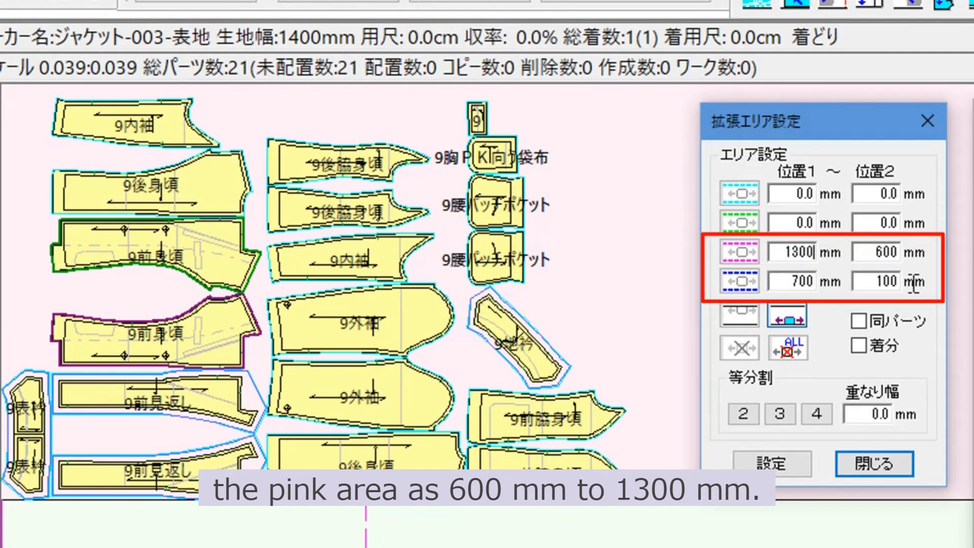
left_click(786, 469)
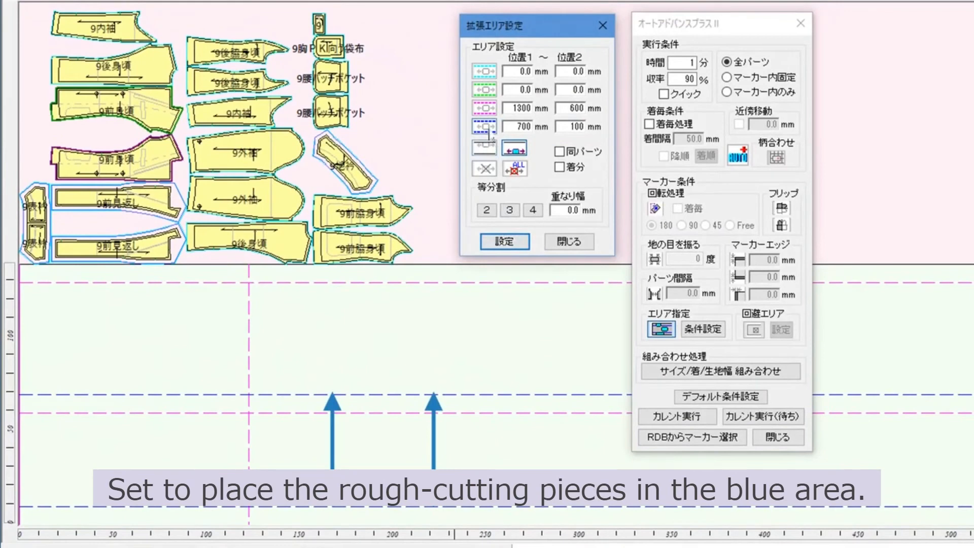
Assign the rough-cutting pieces (前見返し, 表衿 and 地衿) to the blue area and apply the assignment
left_click(489, 132)
left_click(43, 244)
left_click(74, 251)
left_click(133, 204)
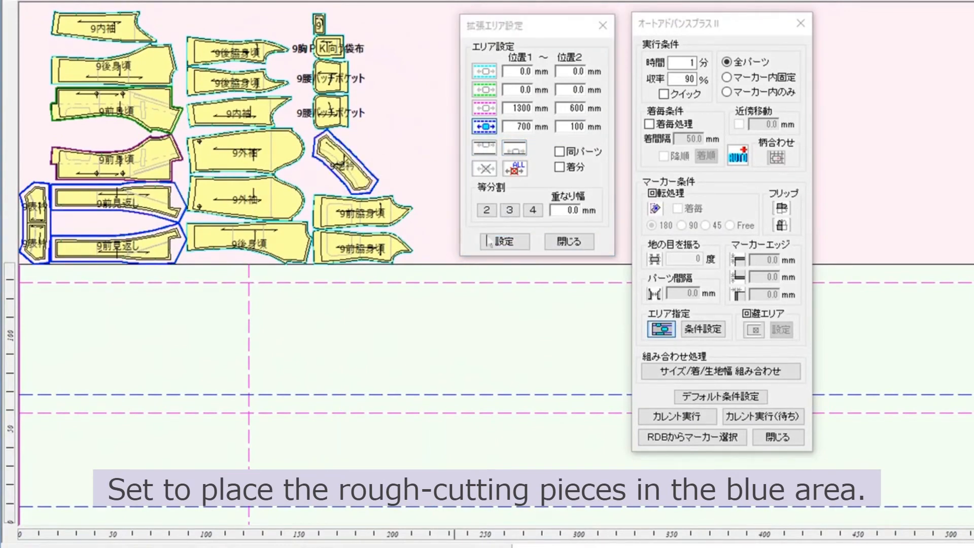
left_click(520, 242)
Assign the four sleeve pieces (外袖 and 内袖) to the pink area, apply, and close the area settings
left_click(485, 108)
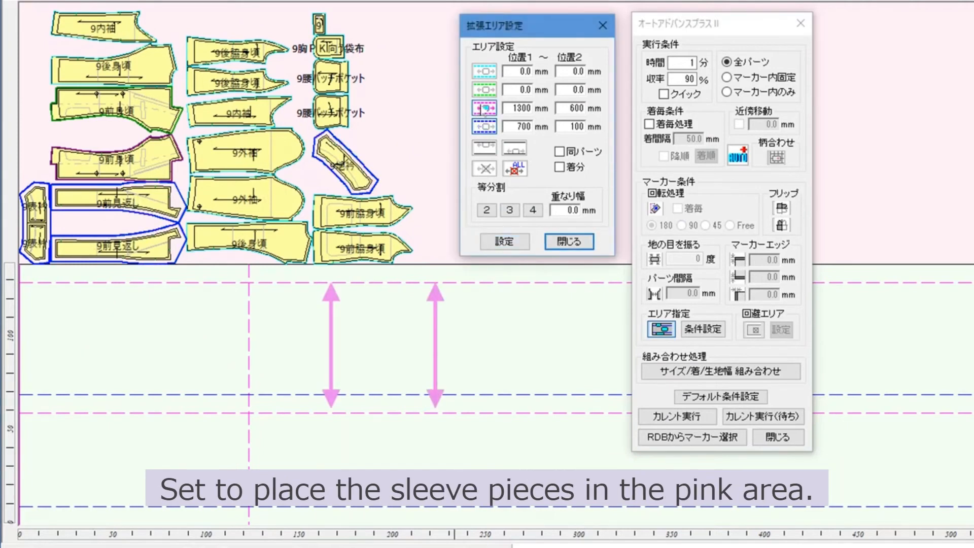
left_click(295, 204)
left_click(275, 168)
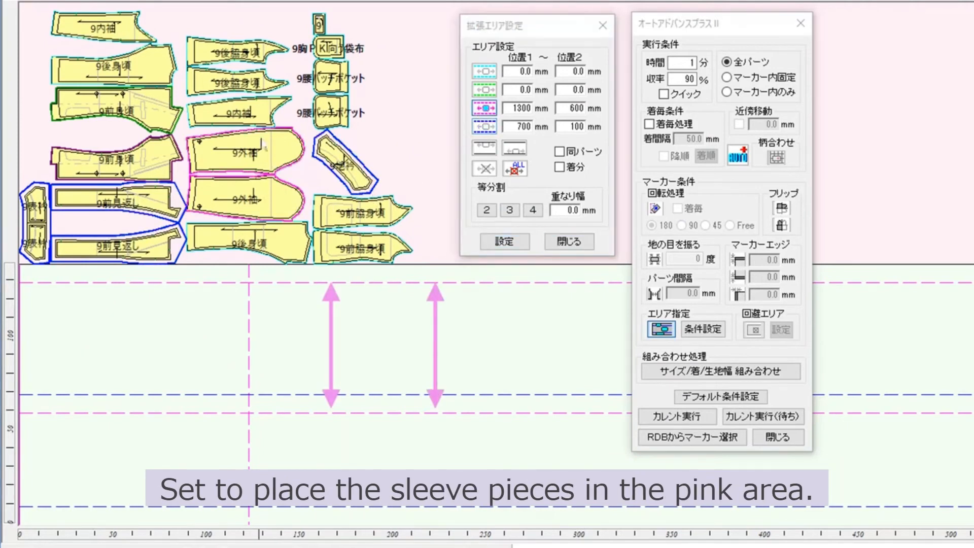
left_click(252, 118)
left_click(136, 40)
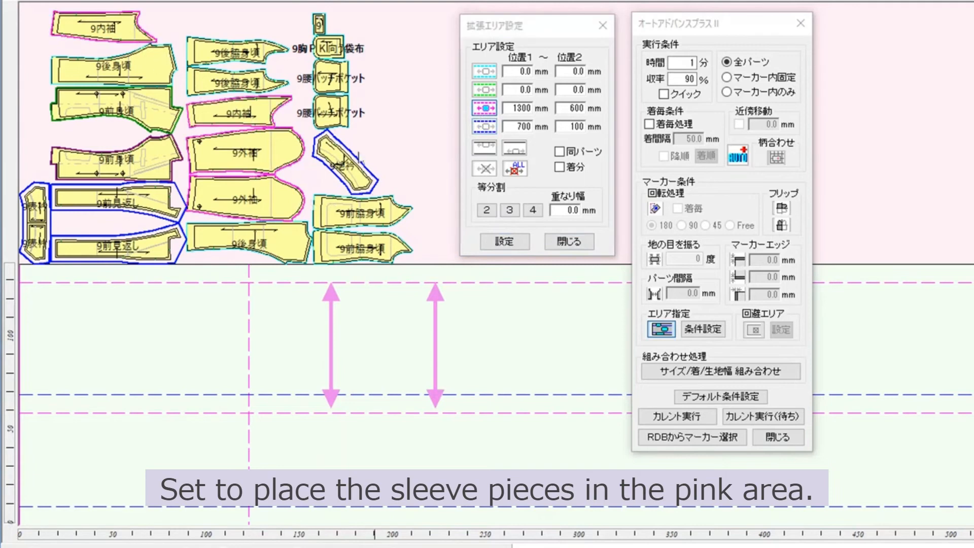
left_click(499, 242)
left_click(569, 242)
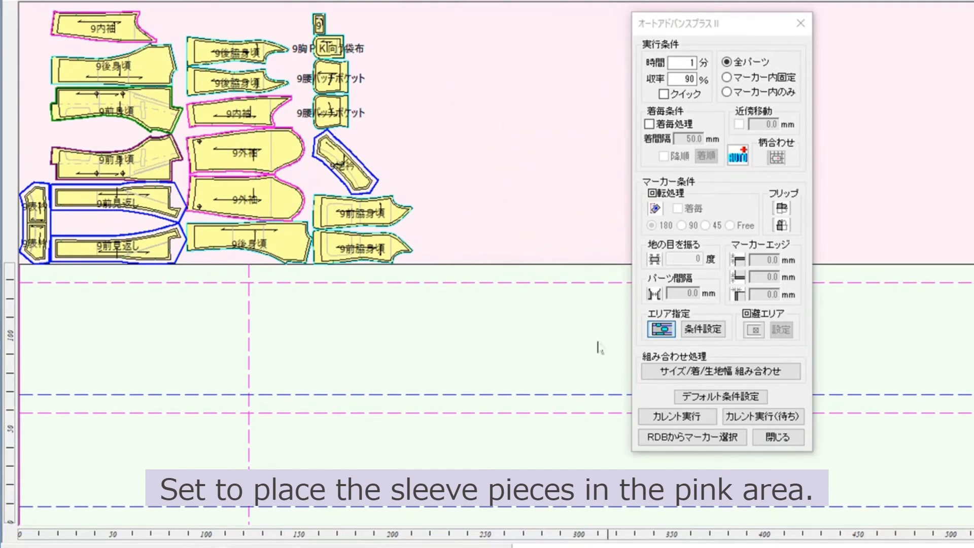
Run Auto Advance on the current marker, load the ジャケット-003-表地 result into it, and close the result list
left_click(671, 420)
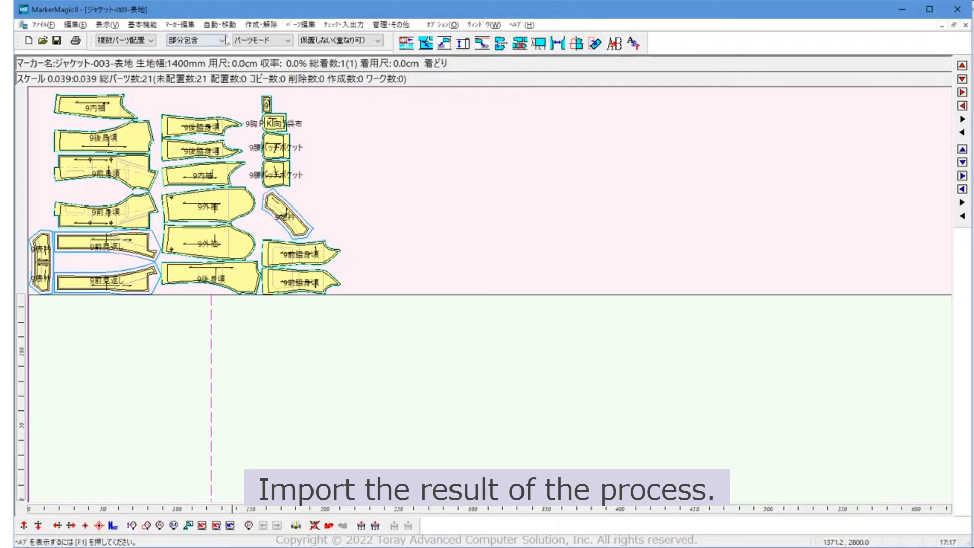
left_click(219, 24)
left_click(234, 62)
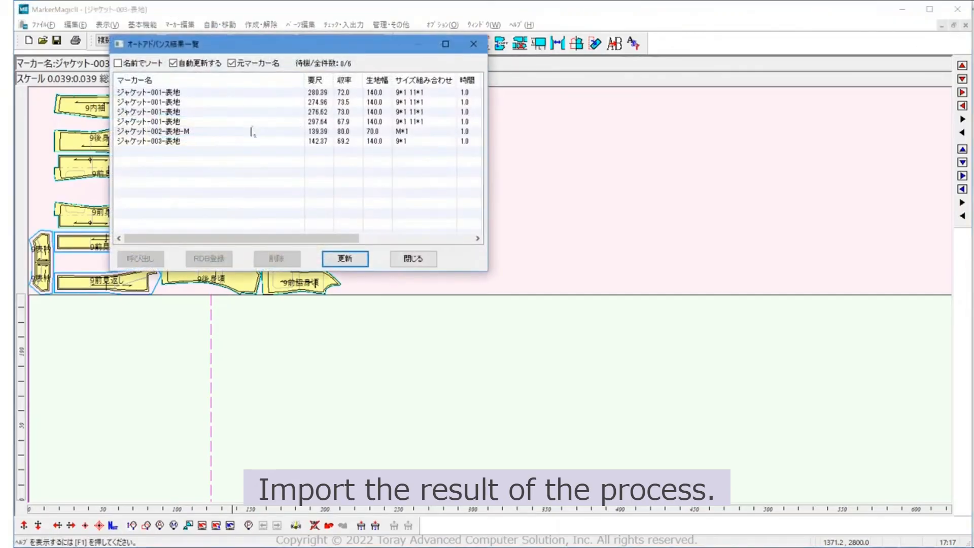
left_click(239, 142)
left_click(140, 260)
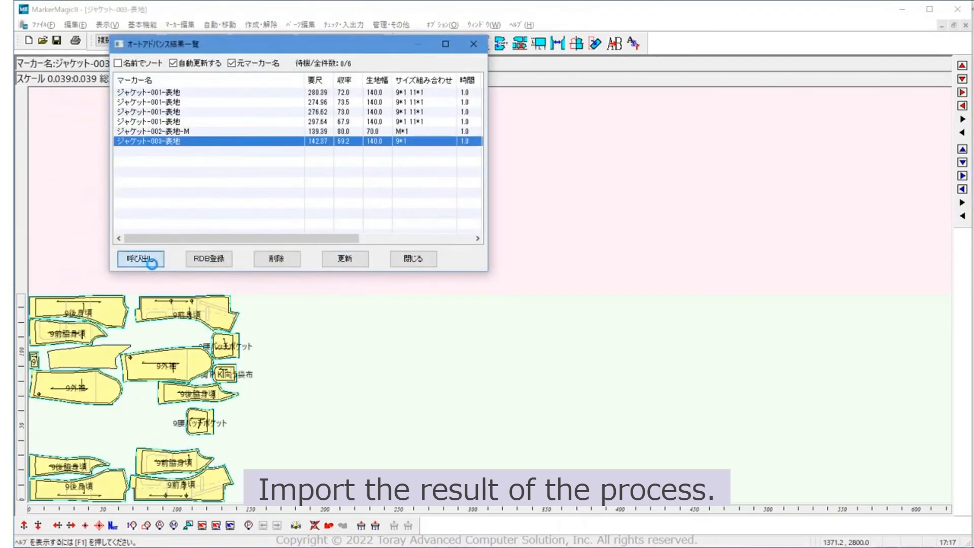
left_click(413, 258)
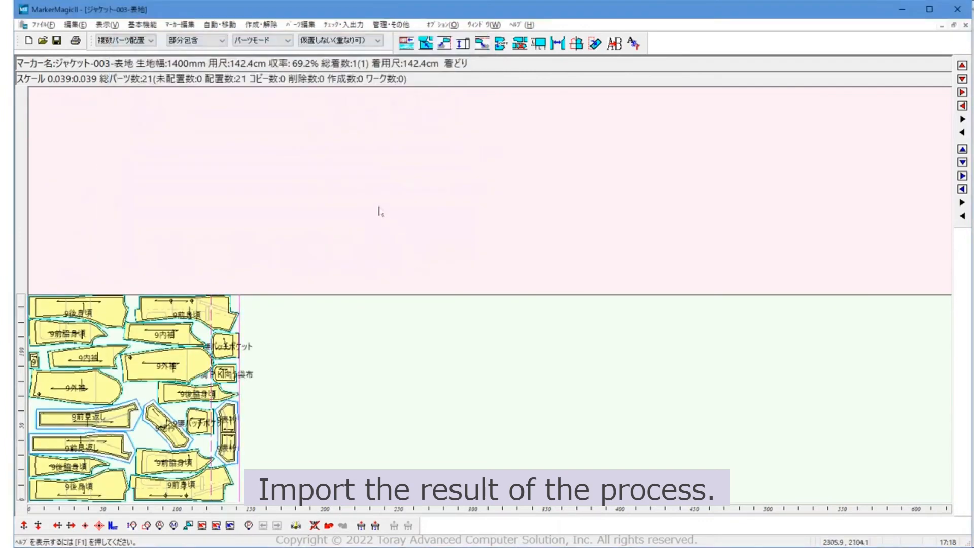
Reopen Auto Advance Plus II to check the placed pieces against the area boundaries
left_click(218, 25)
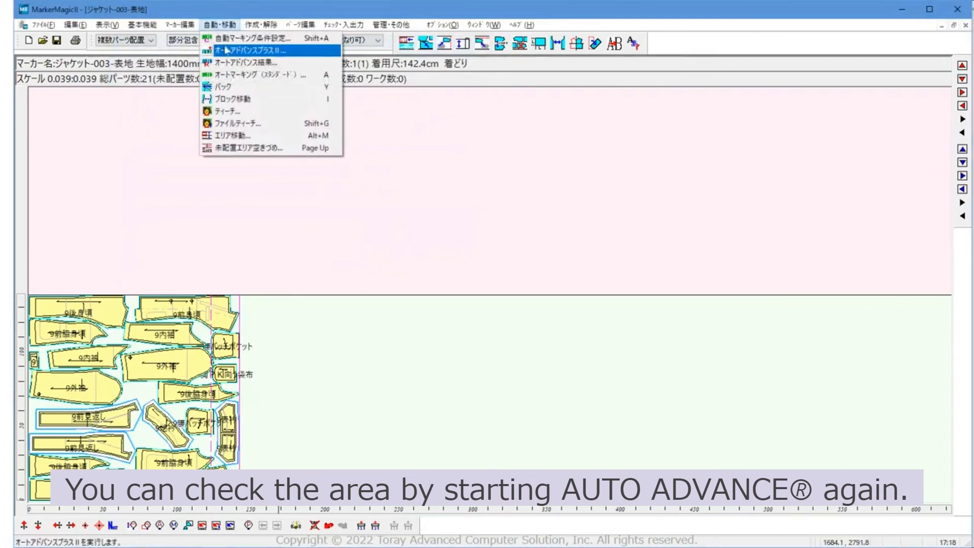
left_click(231, 51)
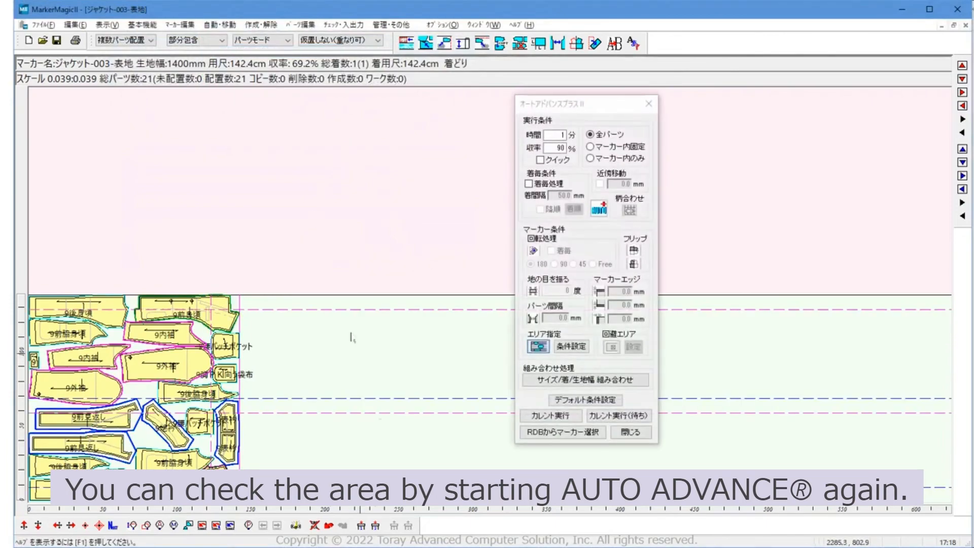